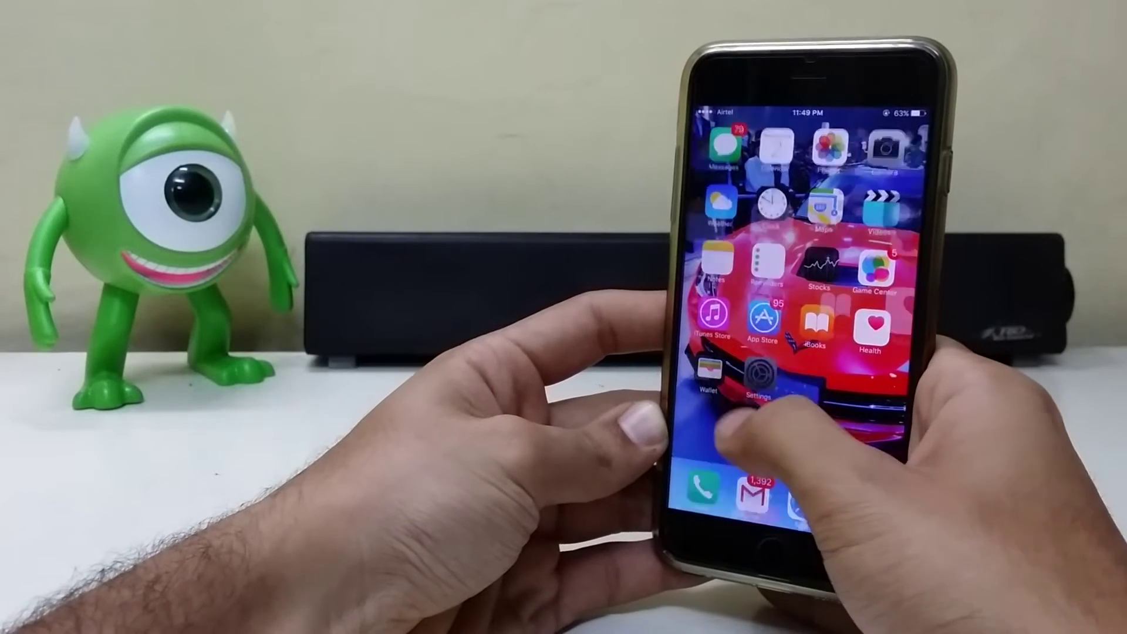
Open the iPhone's Settings and look through the featured ringtones in the Tones store
{"action": "left_click", "coordinate": [758, 376]}
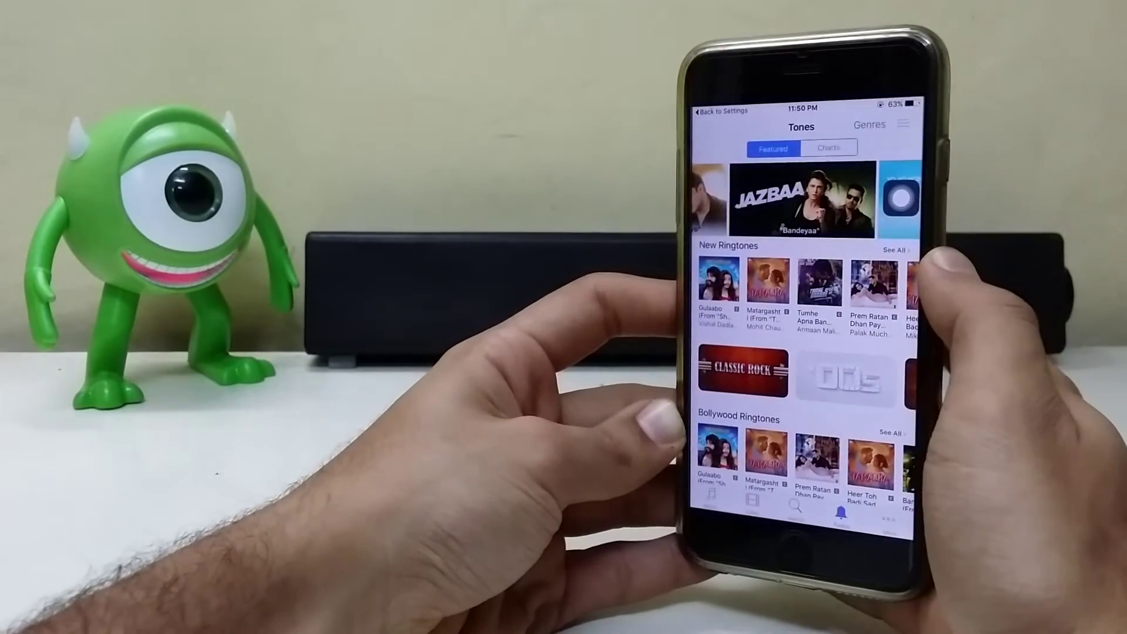
{"action": "scroll", "coordinate": [816, 328], "scroll_direction": "down", "scroll_amount": 3}
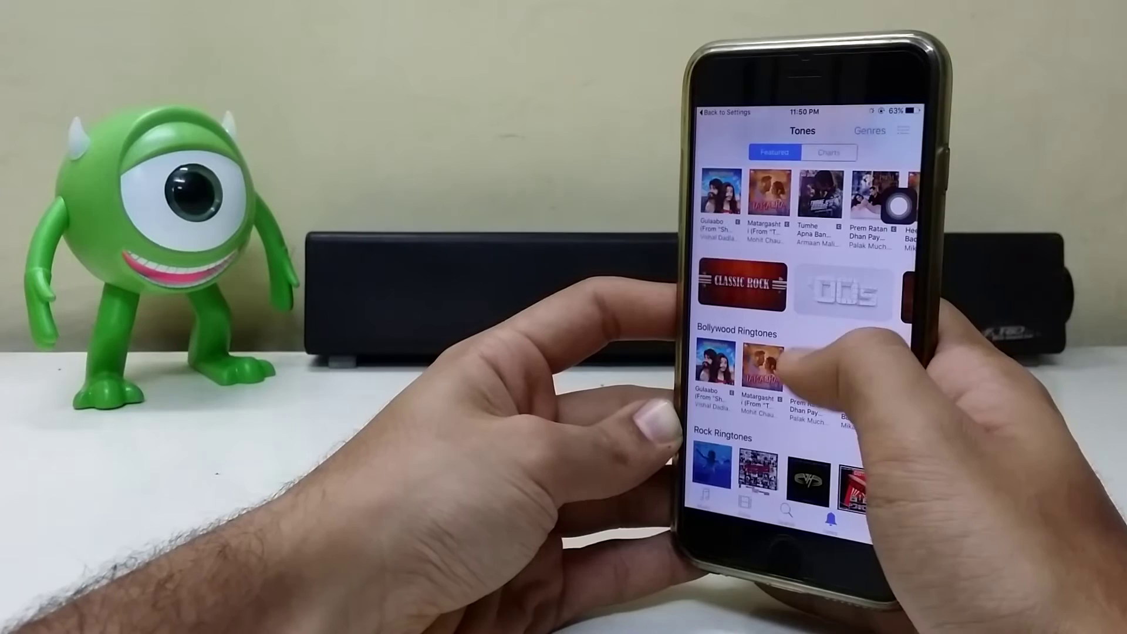
{"action": "scroll", "coordinate": [822, 317], "scroll_direction": "up", "scroll_amount": 3}
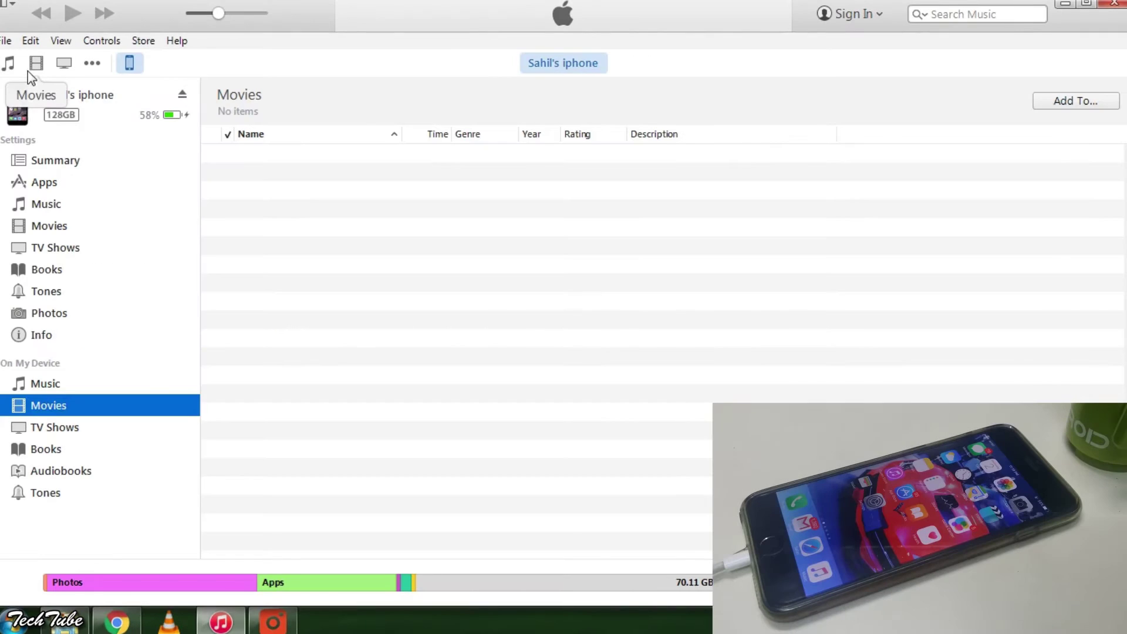
Add the file On the Bach.mp3 from the background music folder to the iTunes library
{"action": "left_click", "coordinate": [5, 41]}
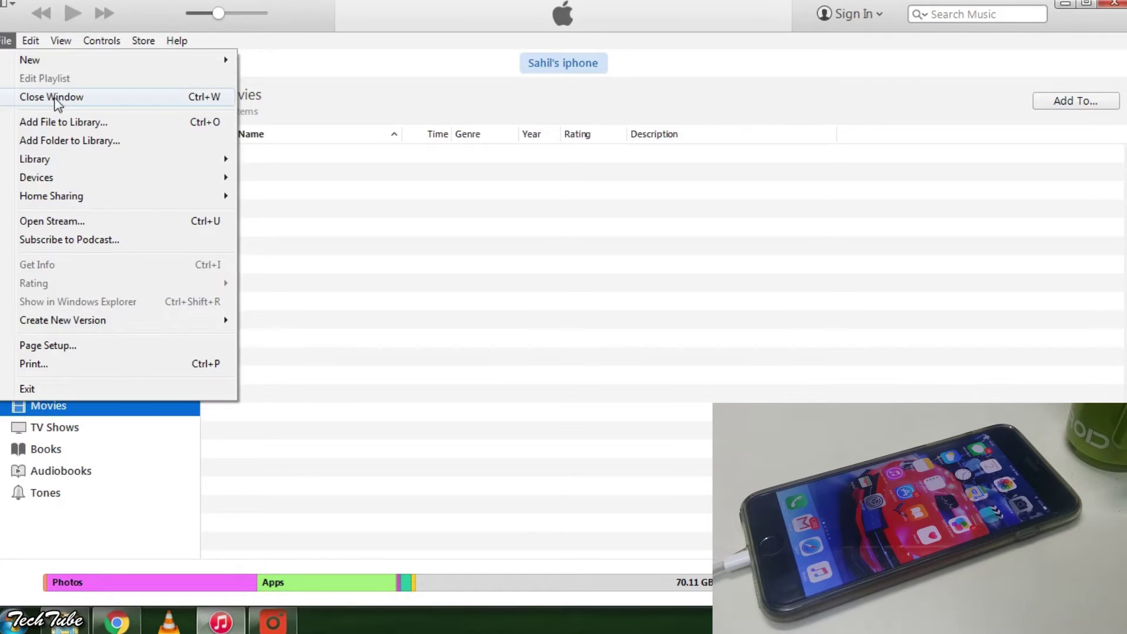
{"action": "left_click", "coordinate": [75, 127]}
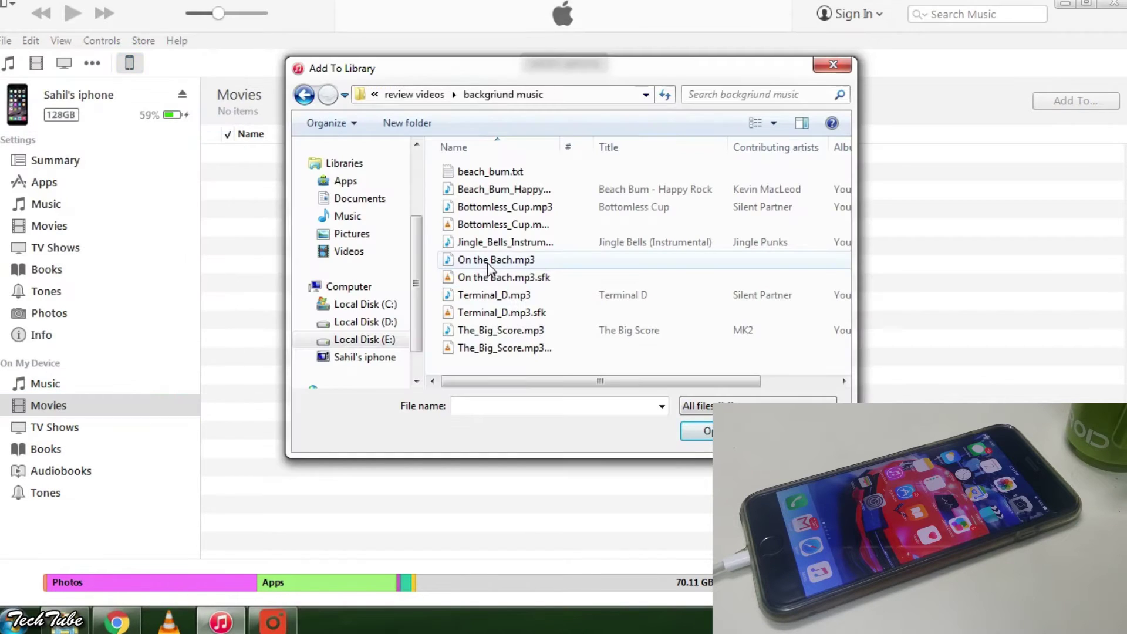
{"action": "left_click", "coordinate": [488, 264]}
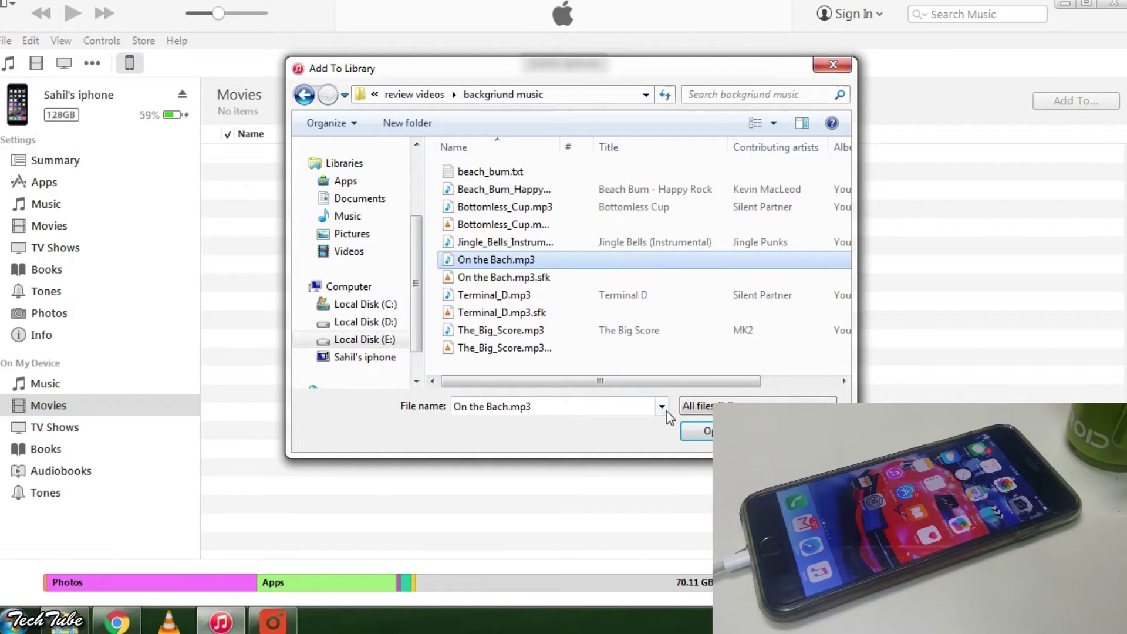
{"action": "left_click", "coordinate": [686, 430]}
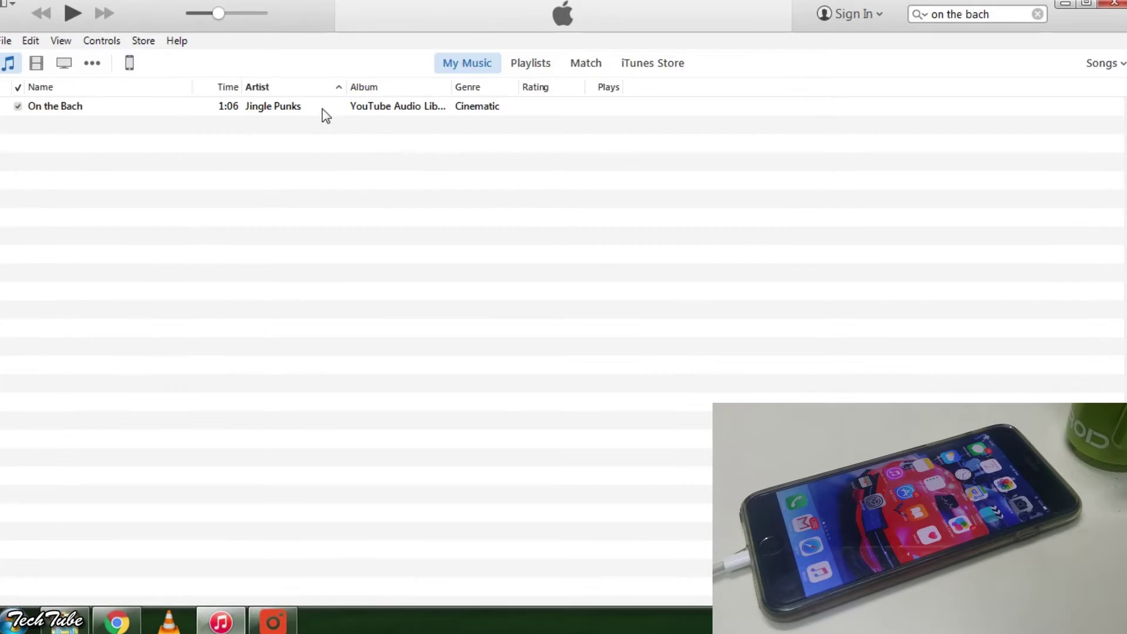
Set the On the Bach song's playback range to start at 0:00 and stop at 0:30 in its info options
{"action": "left_click", "coordinate": [323, 109]}
{"action": "right_click", "coordinate": [323, 109]}
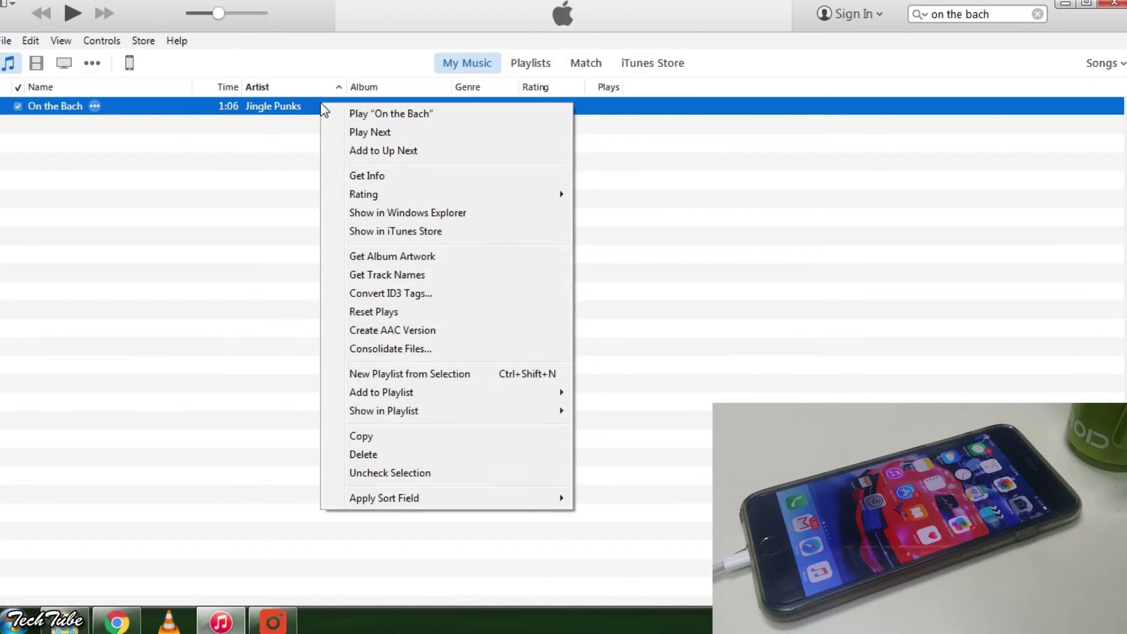
{"action": "left_click", "coordinate": [447, 176]}
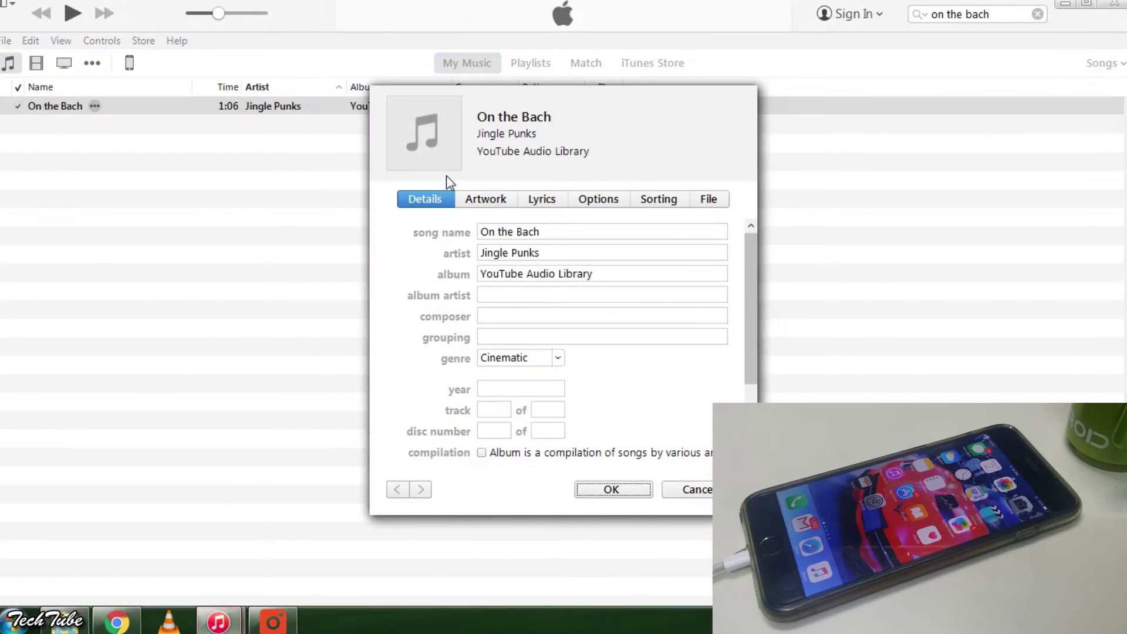
{"action": "left_click", "coordinate": [589, 202]}
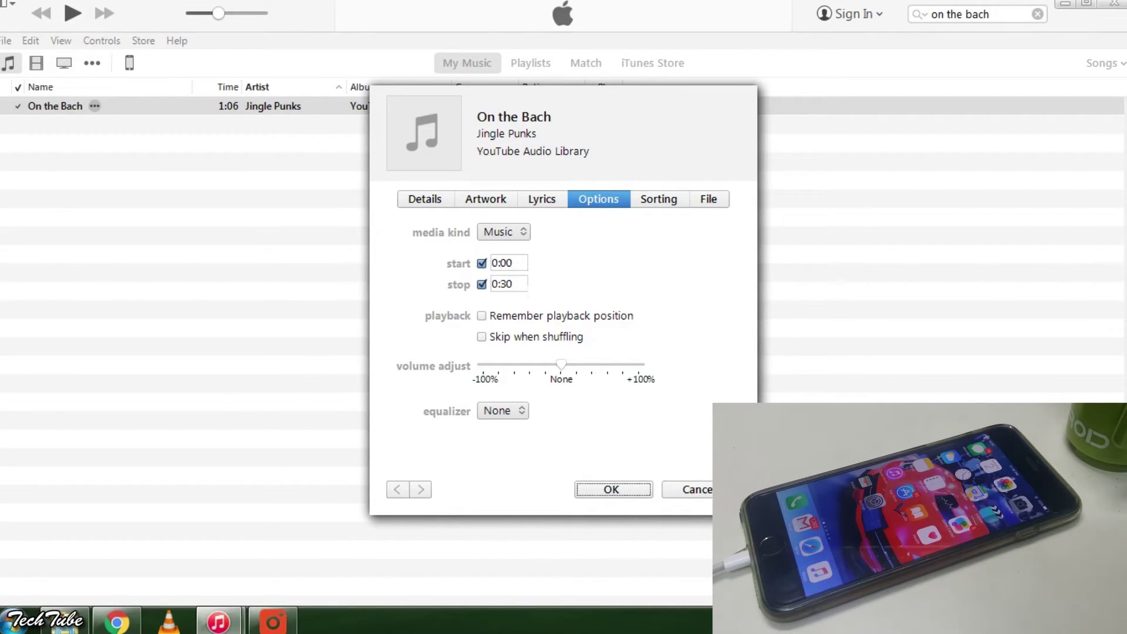
{"action": "left_click", "coordinate": [509, 283]}
{"action": "left_click", "coordinate": [612, 489]}
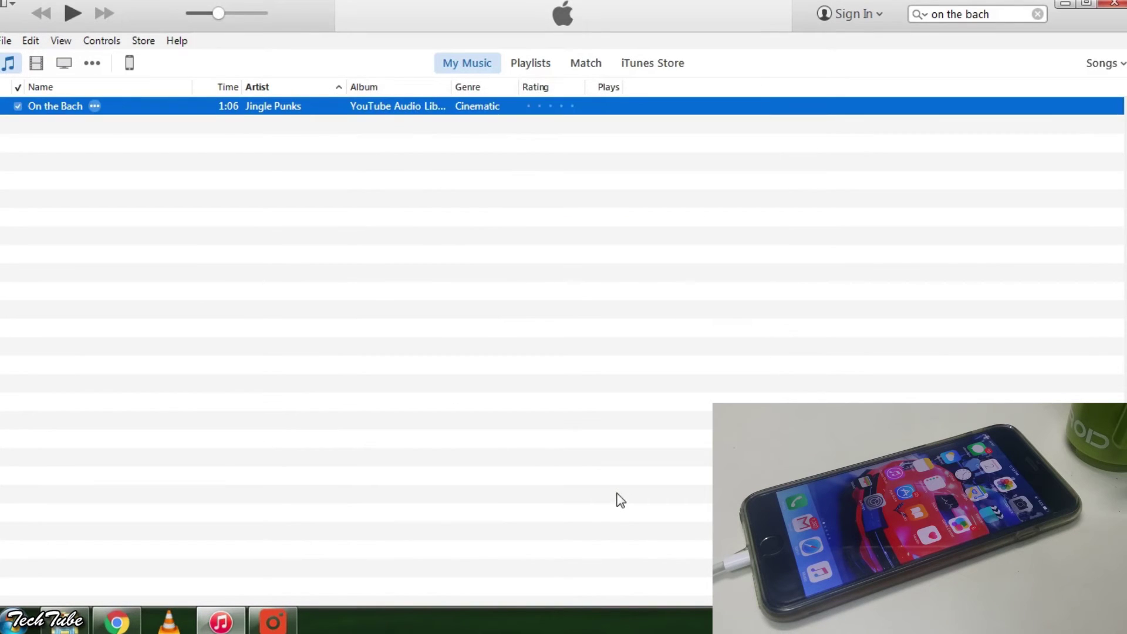
Create an AAC version of On the Bach and show the shortened copy in Windows Explorer
{"action": "right_click", "coordinate": [289, 106]}
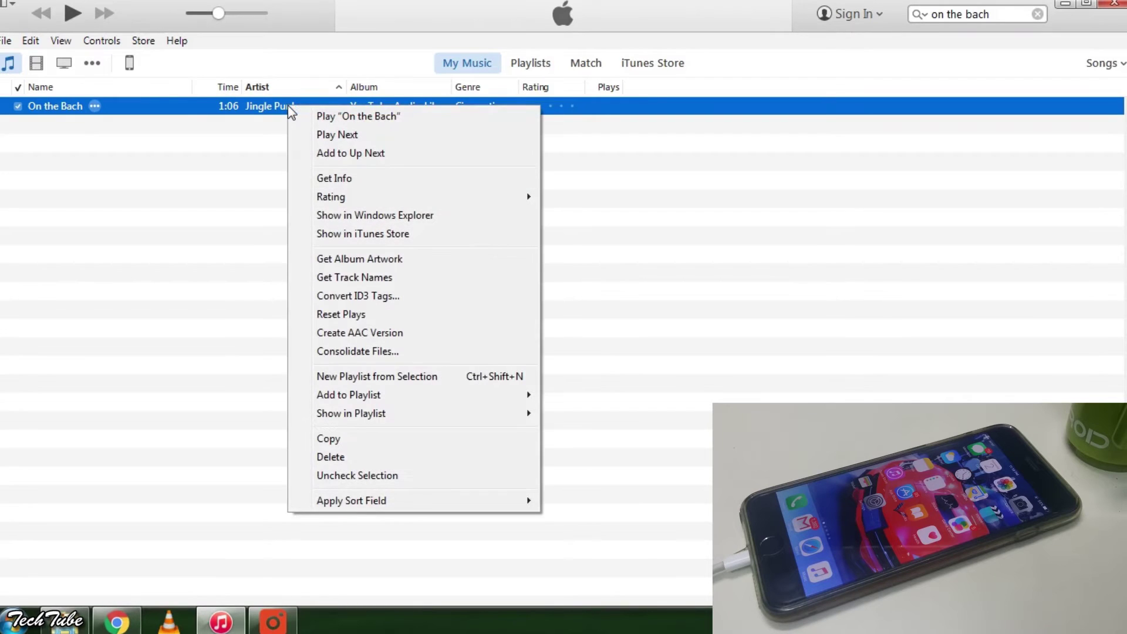
{"action": "left_click", "coordinate": [435, 332]}
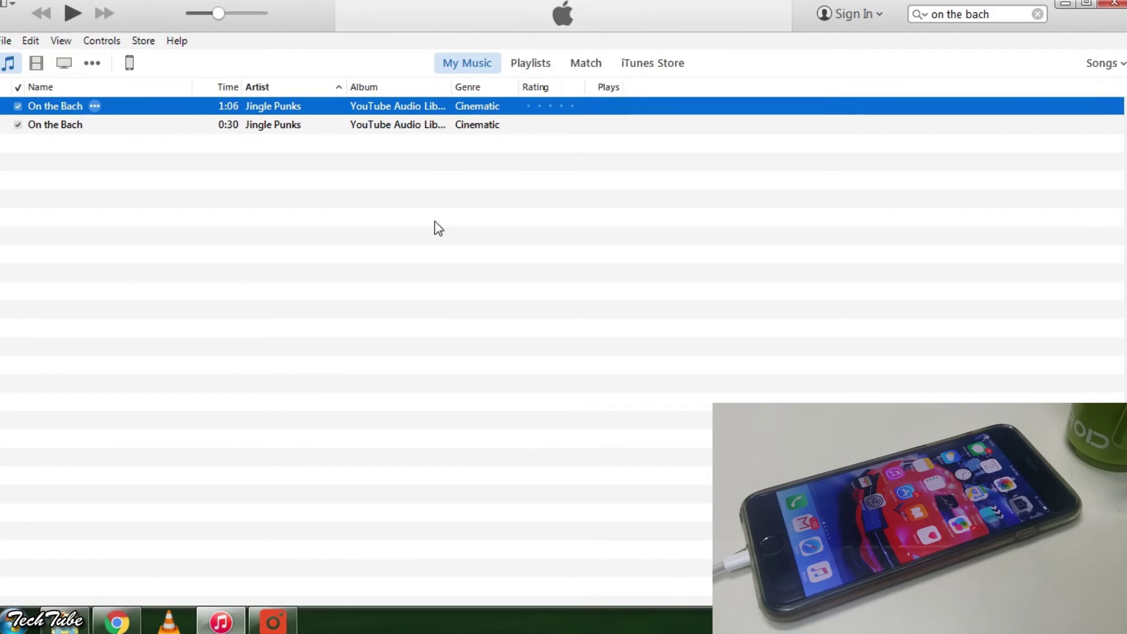
{"action": "left_click", "coordinate": [429, 126]}
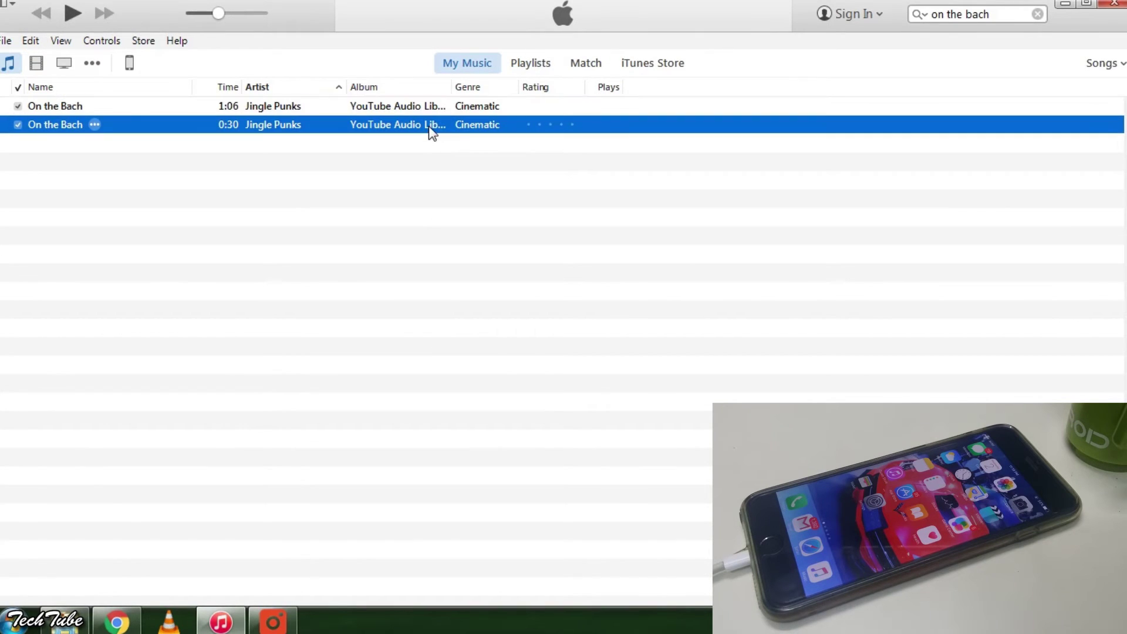
{"action": "right_click", "coordinate": [431, 132]}
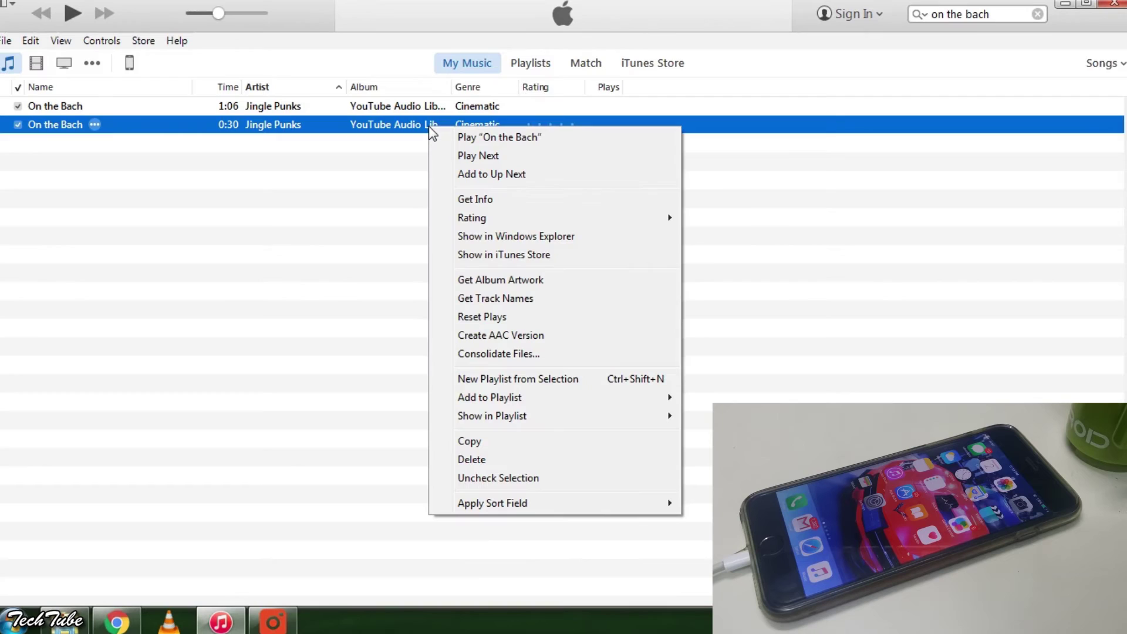
{"action": "mouse_move", "coordinate": [503, 220]}
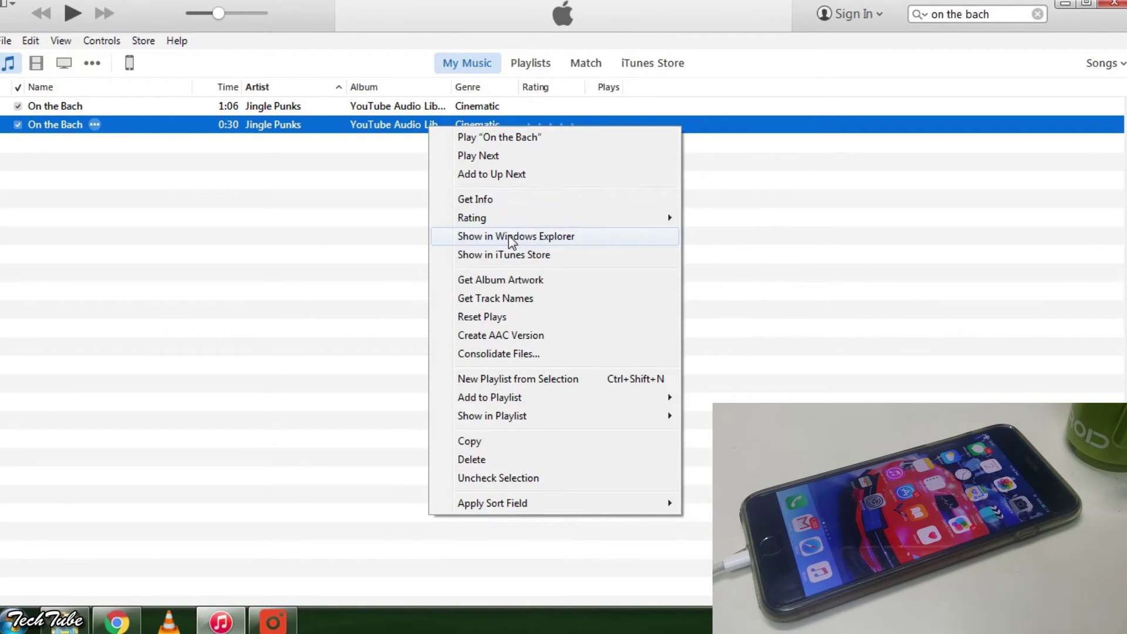
{"action": "left_click", "coordinate": [511, 238]}
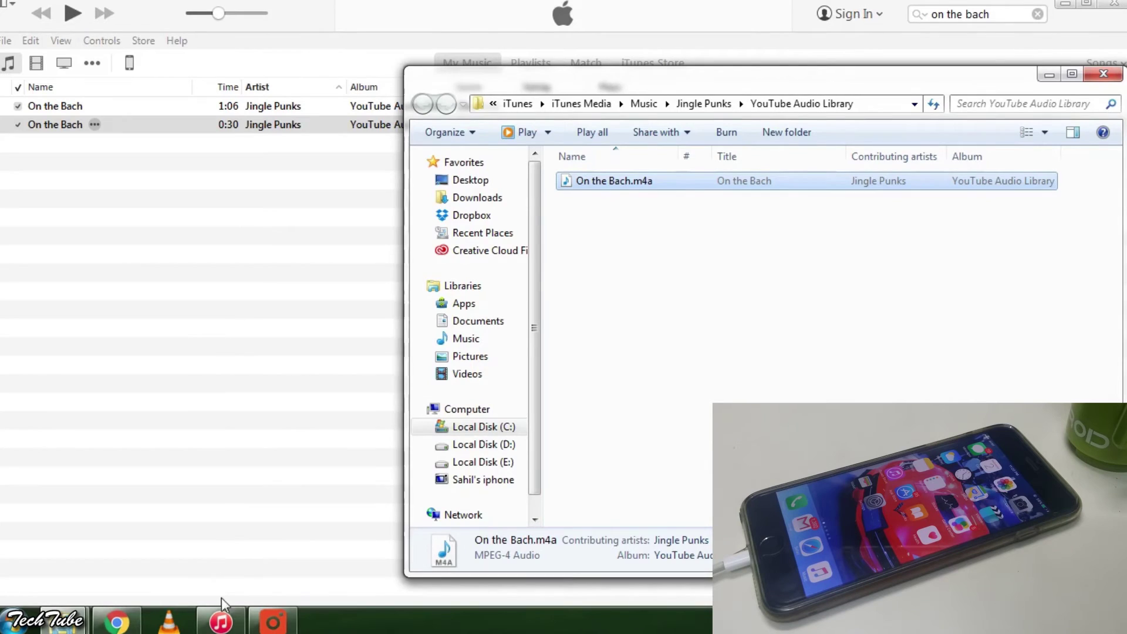
Delete the 0:30 version of On the Bach from the iTunes library while keeping its file in the media folder
{"action": "left_click", "coordinate": [220, 622]}
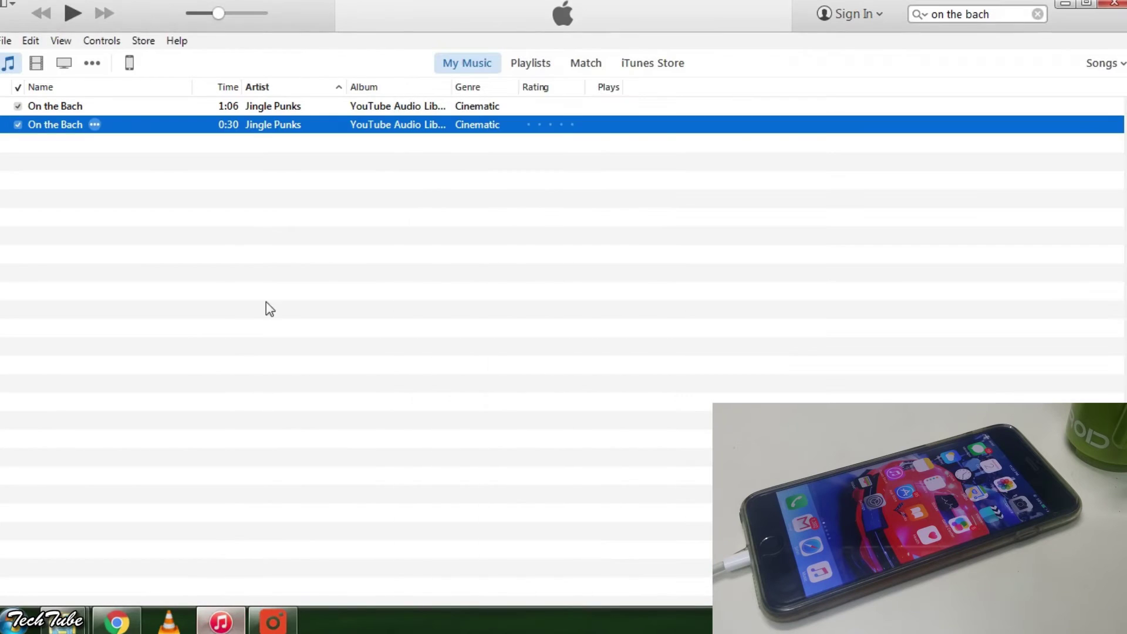
{"action": "right_click", "coordinate": [270, 125]}
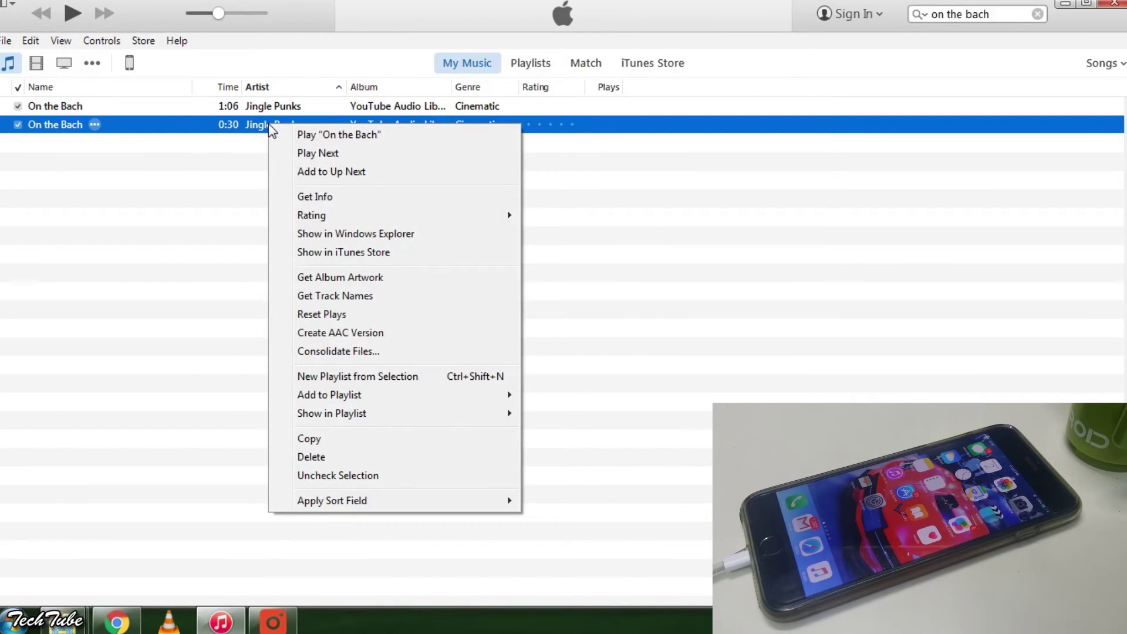
{"action": "left_click", "coordinate": [397, 456]}
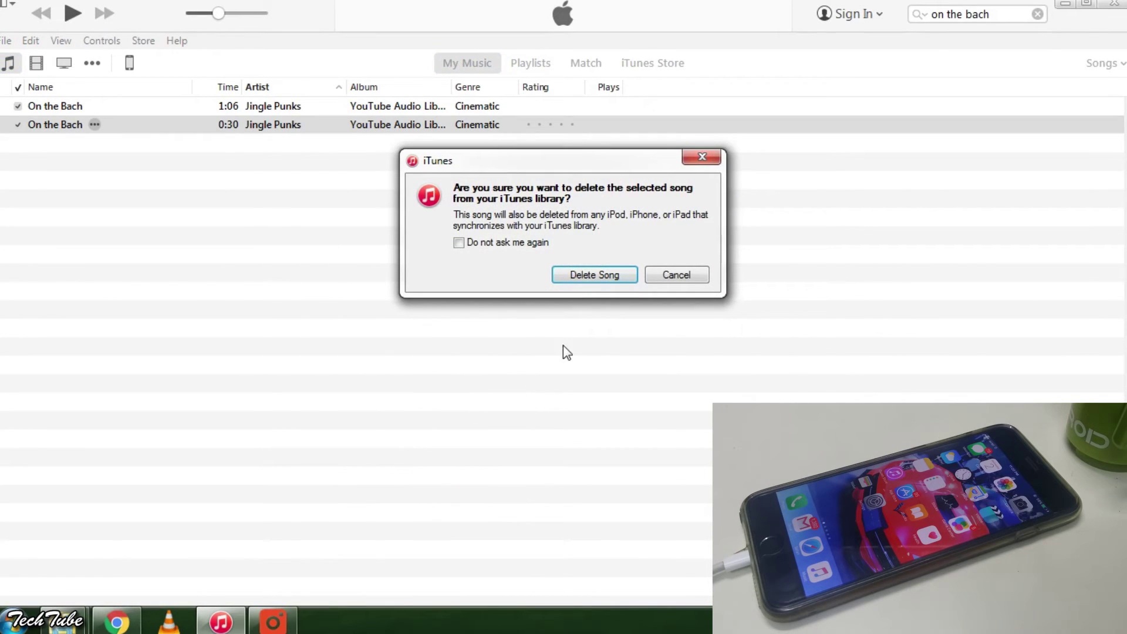
{"action": "left_click", "coordinate": [594, 276]}
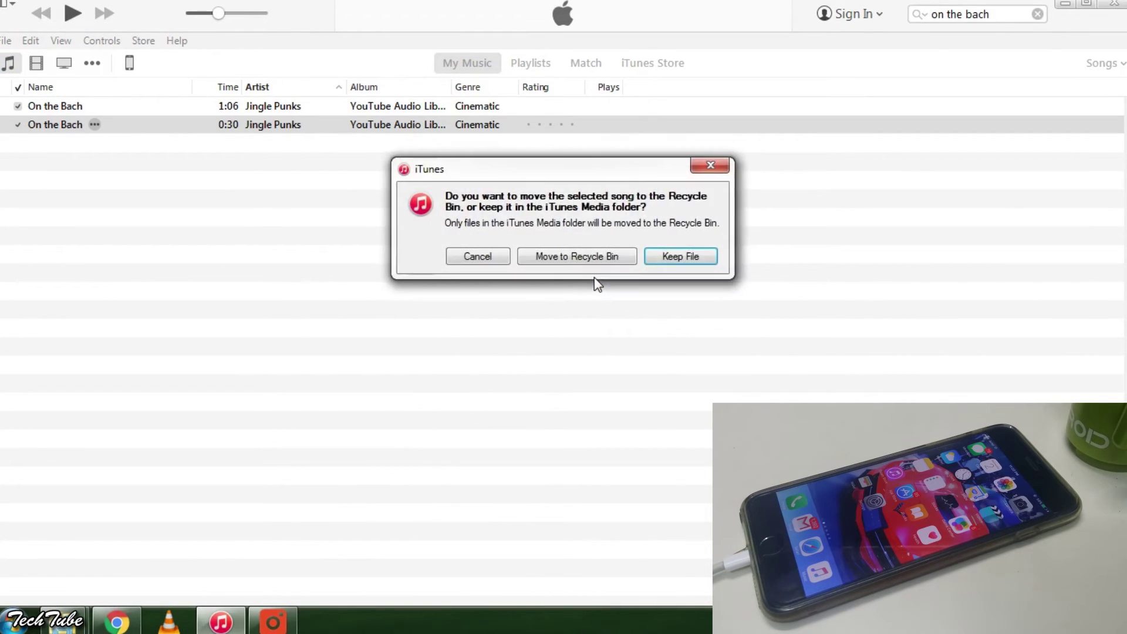
{"action": "left_click", "coordinate": [678, 256]}
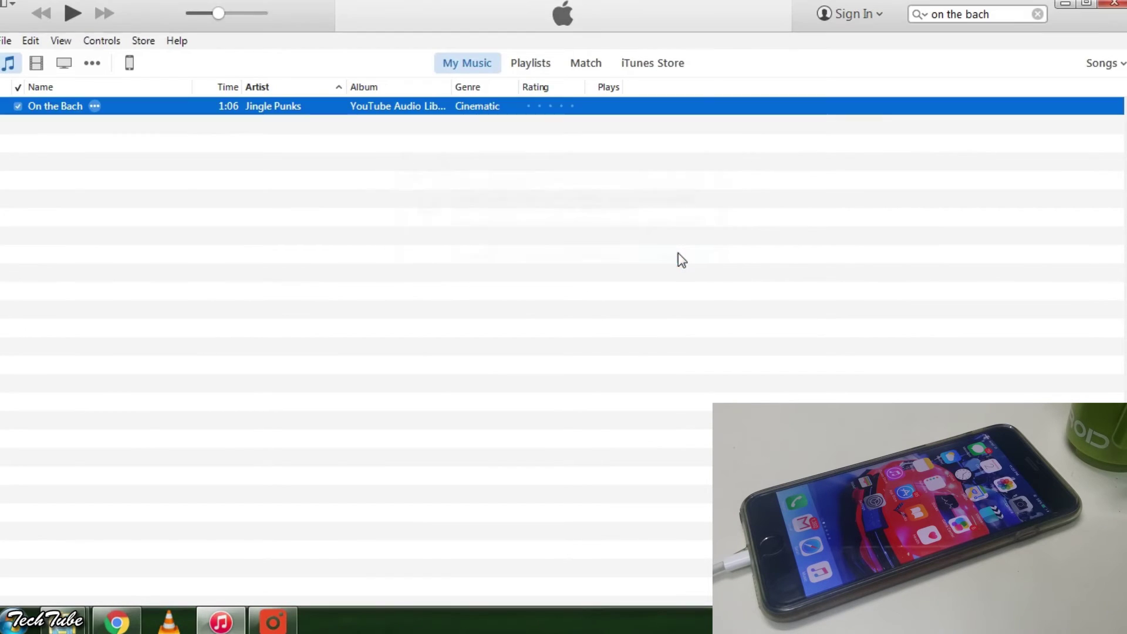
Rename the file On the Bach.m4a in the YouTube Audio Library folder to On the Bach.m4r
{"action": "mouse_move", "coordinate": [61, 621]}
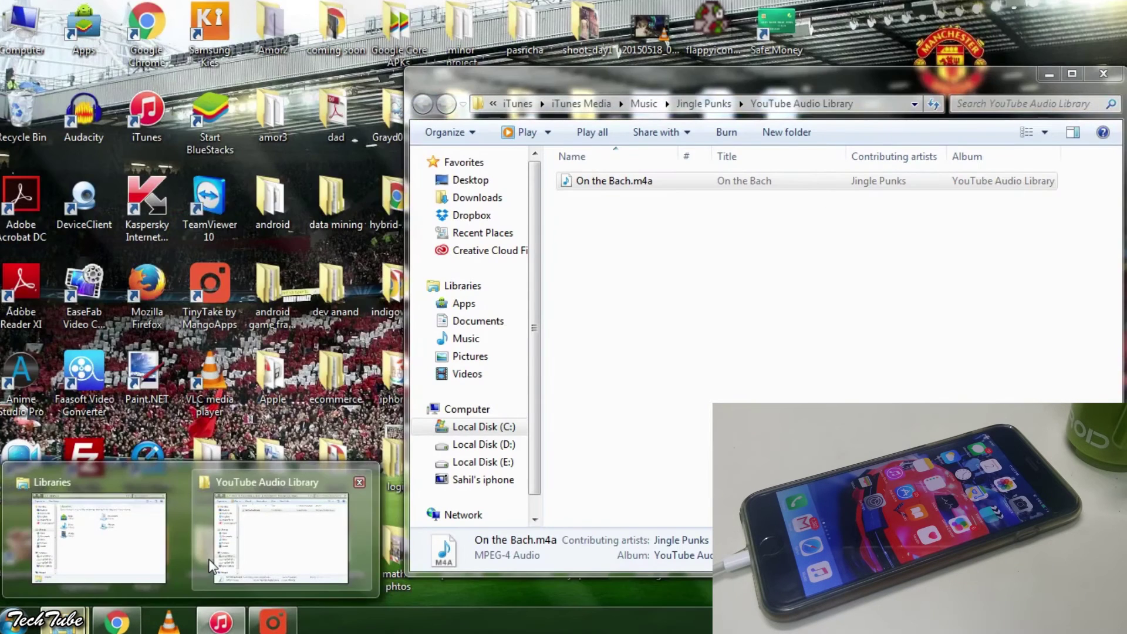
{"action": "left_click", "coordinate": [211, 567]}
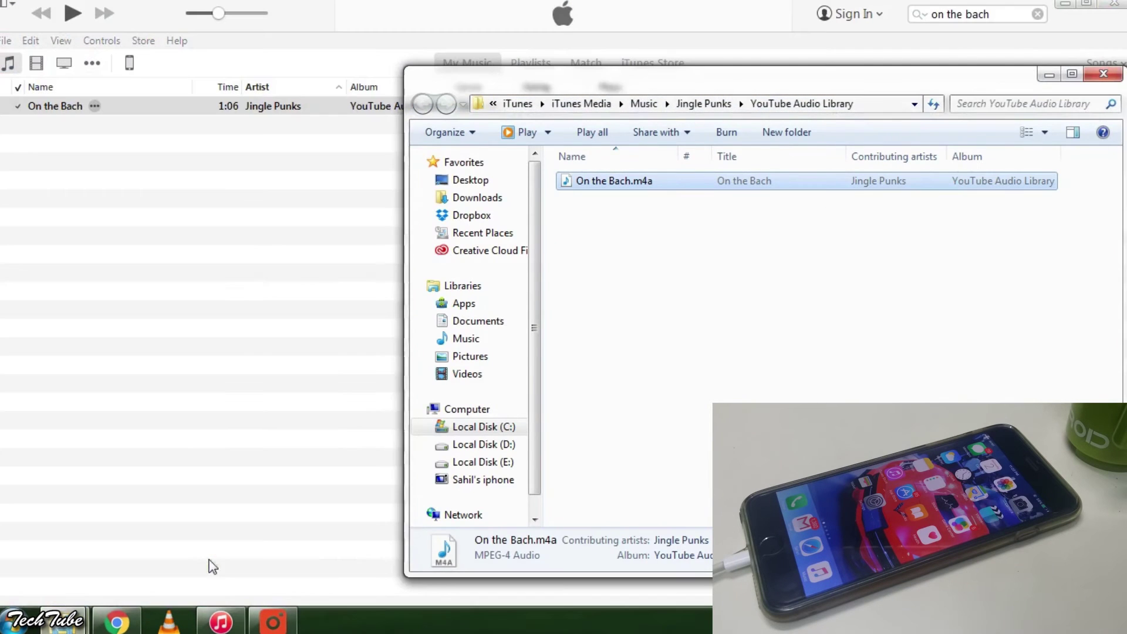
{"action": "double_click", "coordinate": [655, 181]}
{"action": "right_click", "coordinate": [655, 181]}
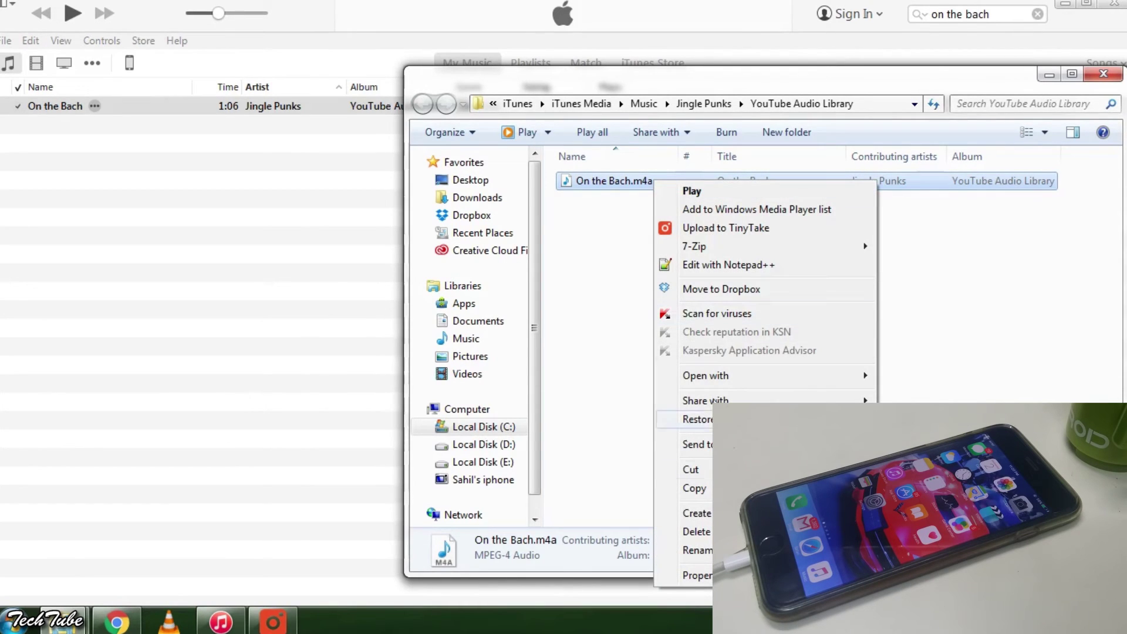
{"action": "left_click", "coordinate": [698, 550]}
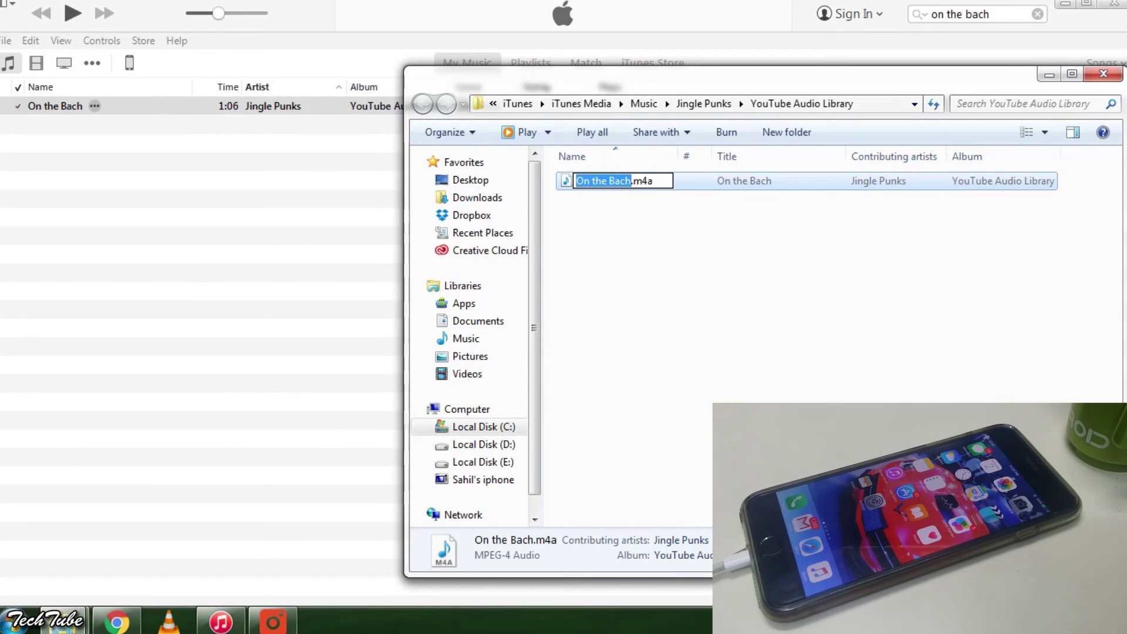
{"action": "left_click", "coordinate": [650, 180]}
{"action": "key", "text": "BackSpace"}
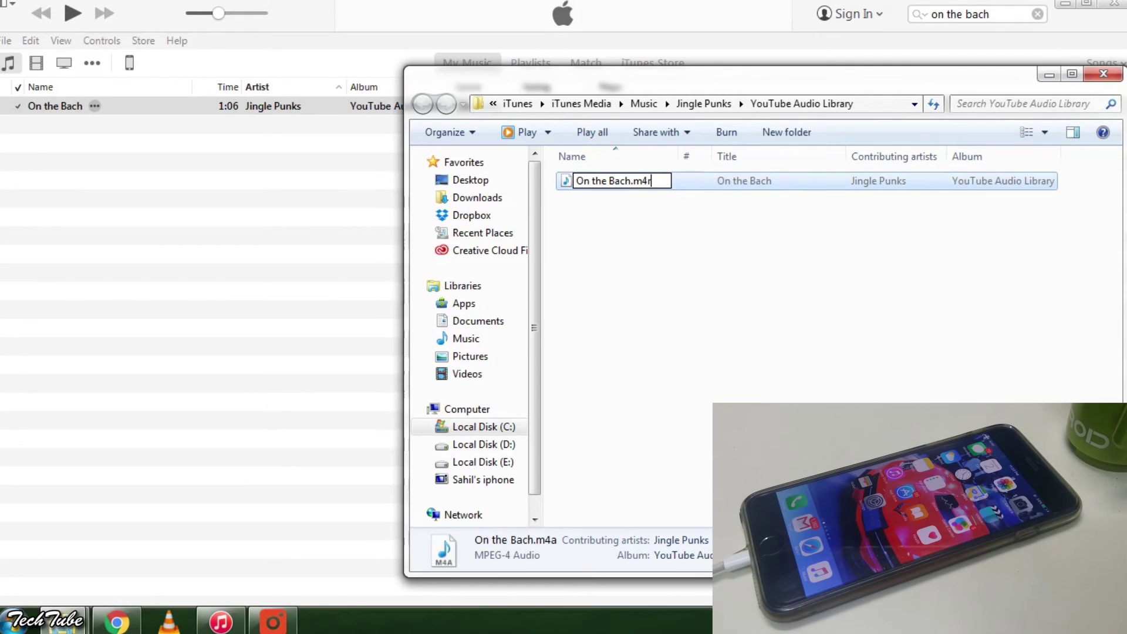
{"action": "key", "text": "Return"}
{"action": "key", "text": "Return"}
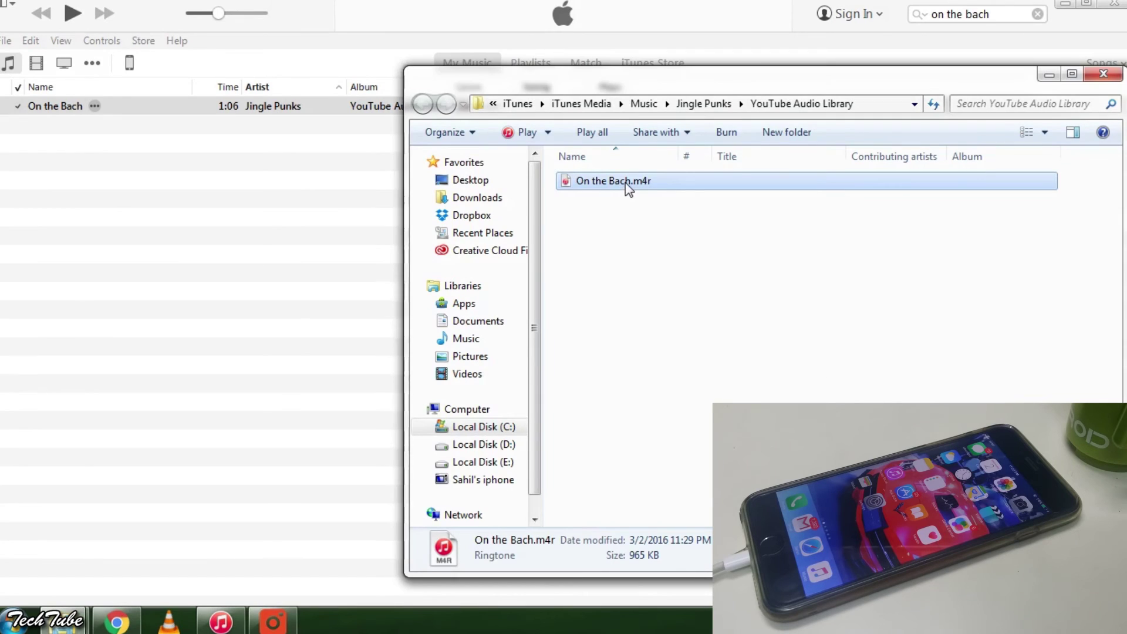
Add the ringtone file On the Bach.m4r to the iTunes library
{"action": "left_click", "coordinate": [228, 303]}
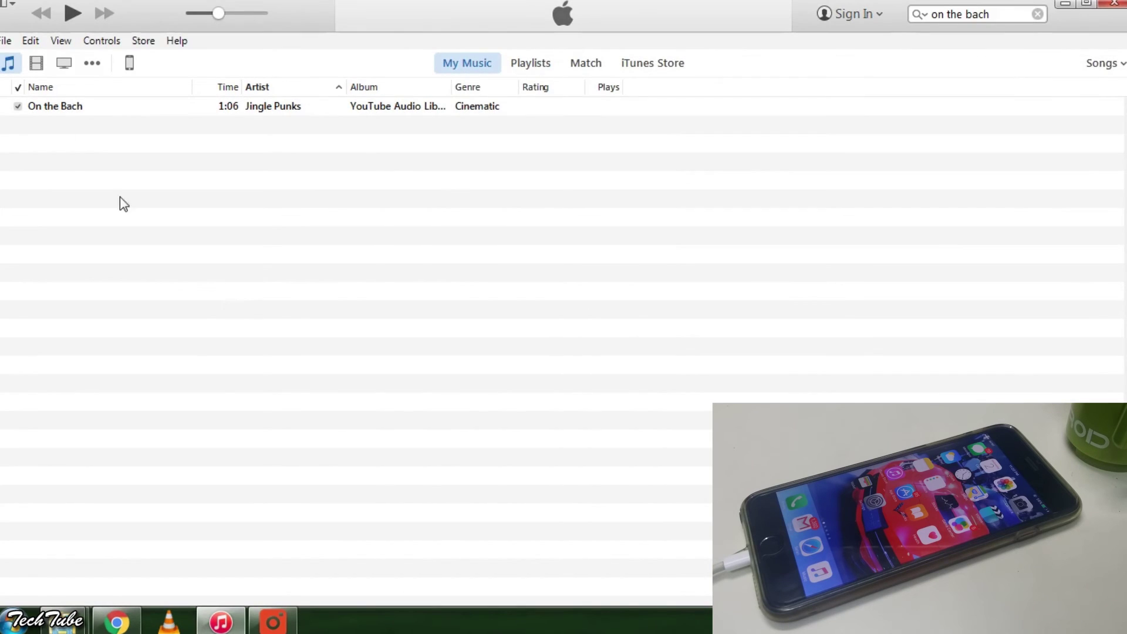
{"action": "left_click", "coordinate": [6, 40]}
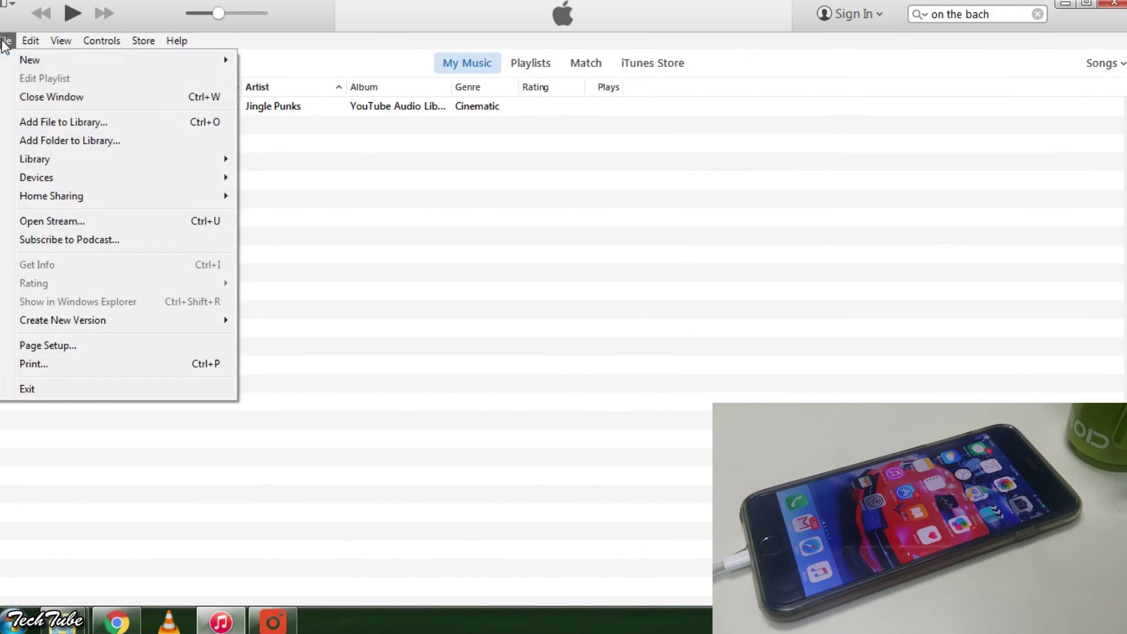
{"action": "left_click", "coordinate": [91, 123]}
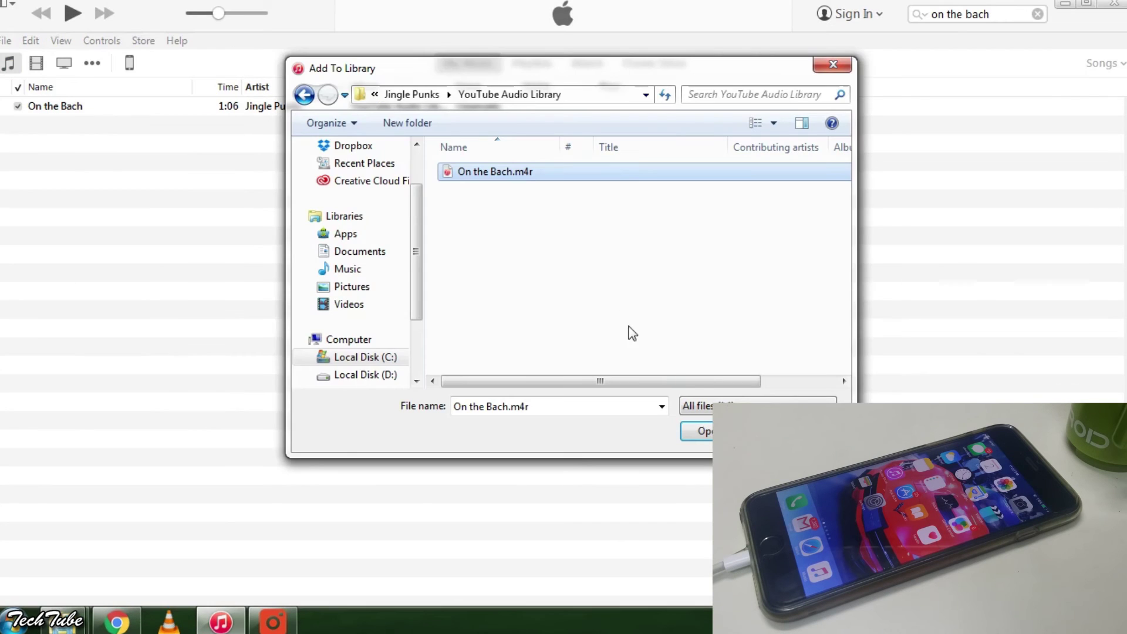
{"action": "left_click", "coordinate": [705, 433]}
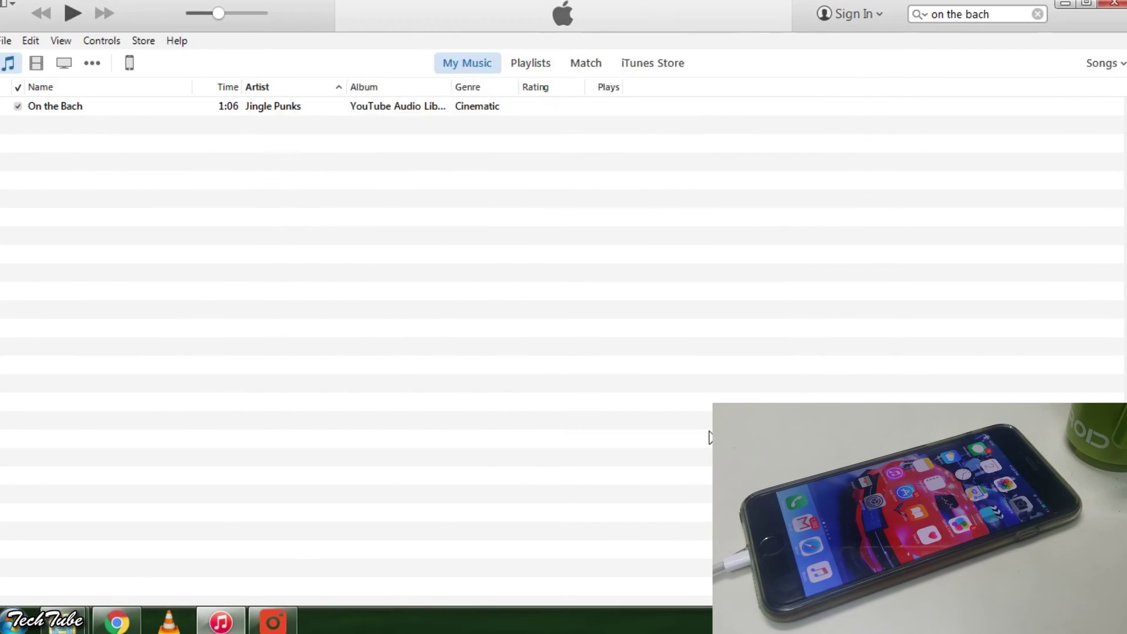
View the Tones library and sync the connected iPhone from its summary page
{"action": "left_click", "coordinate": [93, 65]}
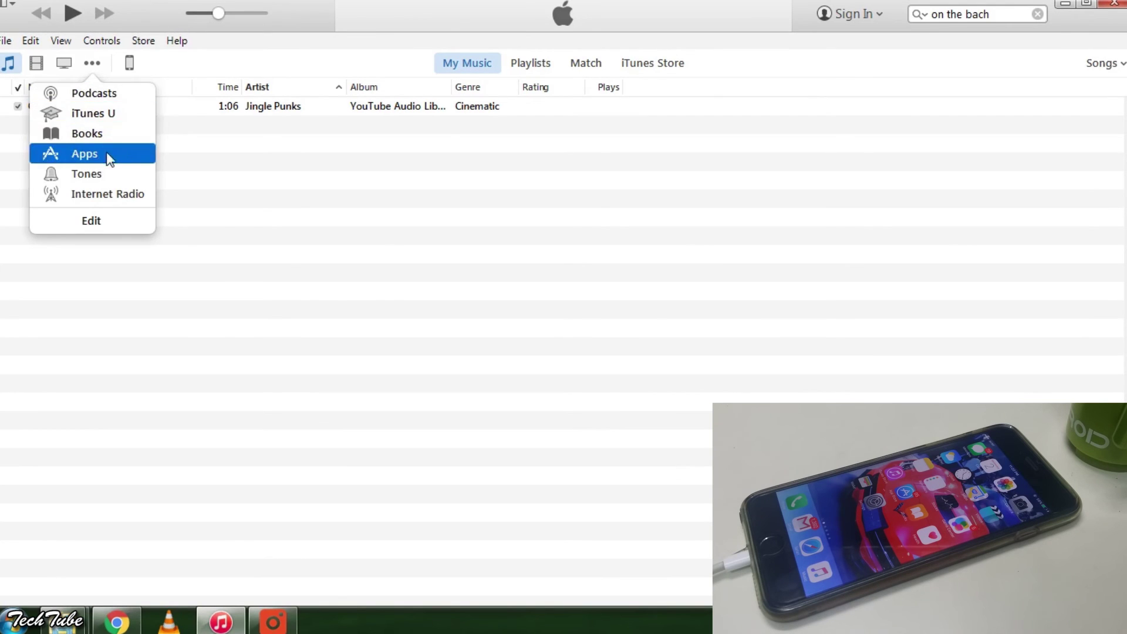
{"action": "left_click", "coordinate": [110, 172]}
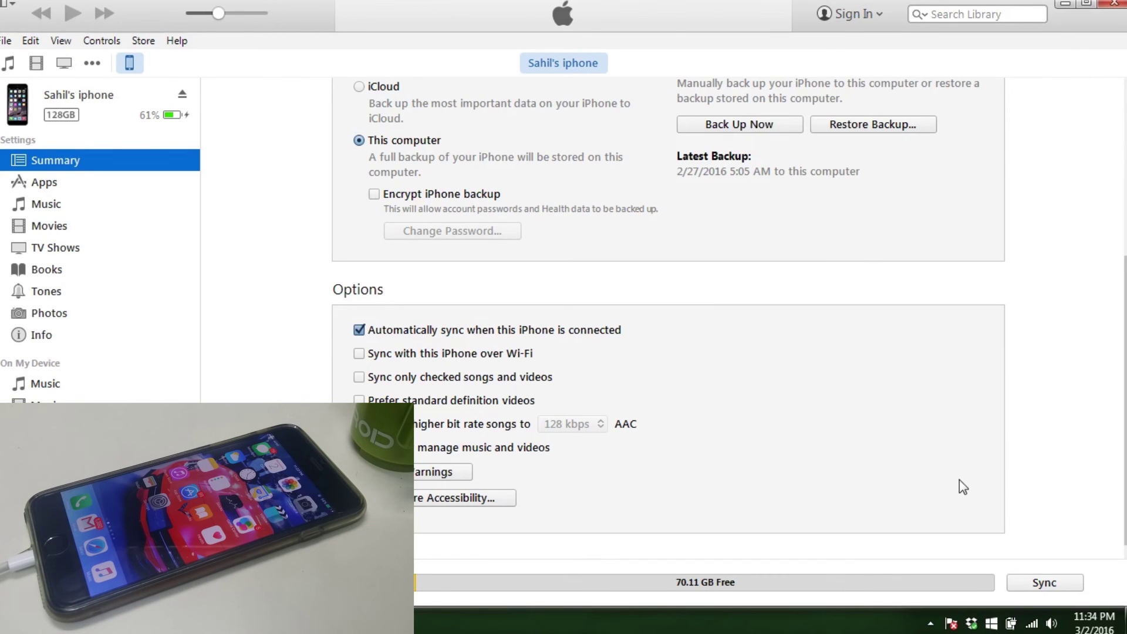
{"action": "left_click", "coordinate": [1037, 584]}
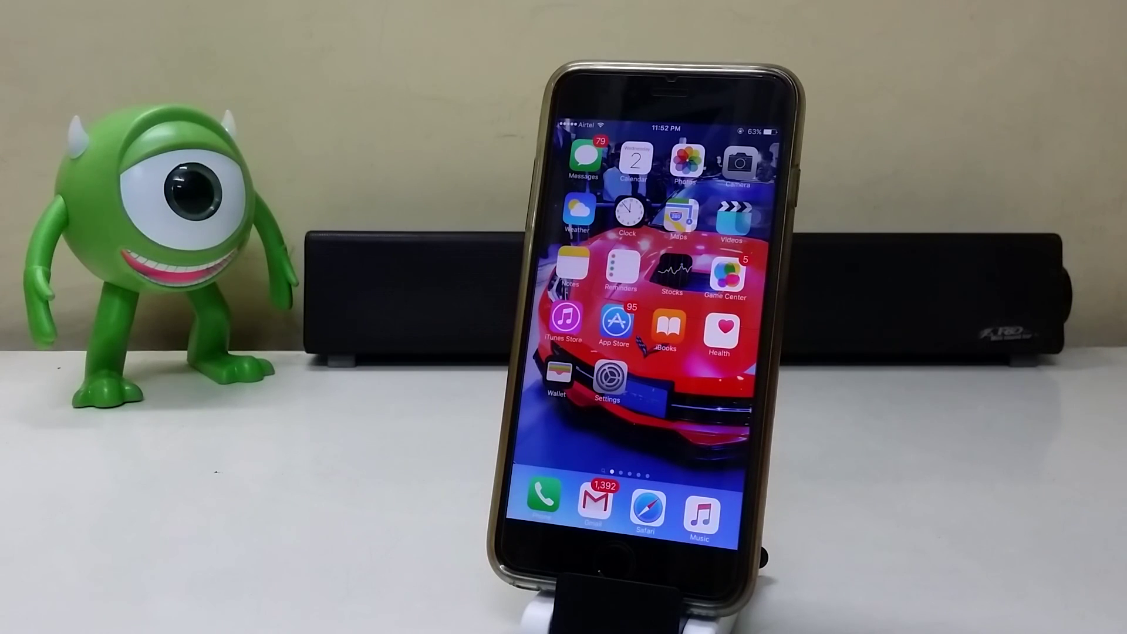
Switch to the iPhone's Settings and open the ringtone list in the sound settings
{"action": "left_click", "coordinate": [610, 379]}
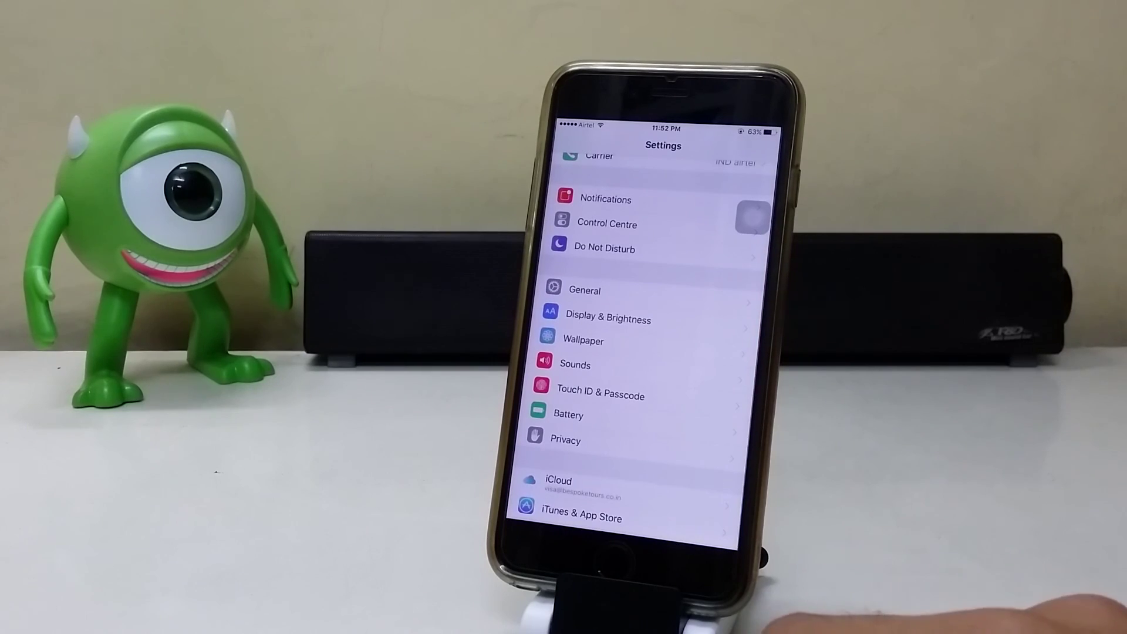
{"action": "left_click", "coordinate": [640, 367]}
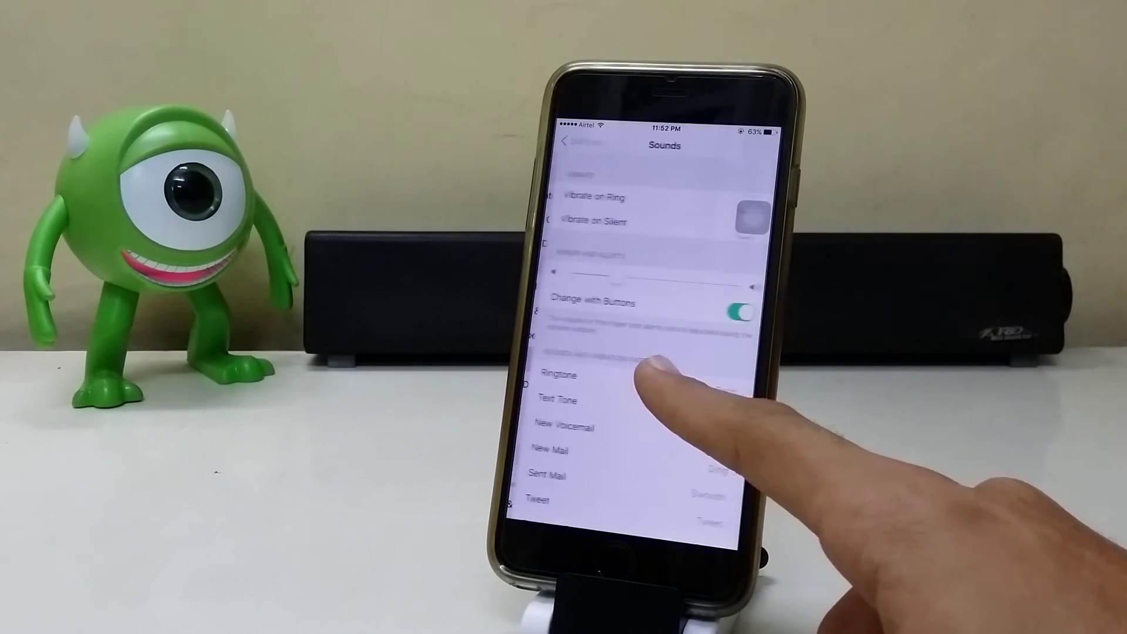
{"action": "left_click", "coordinate": [676, 332]}
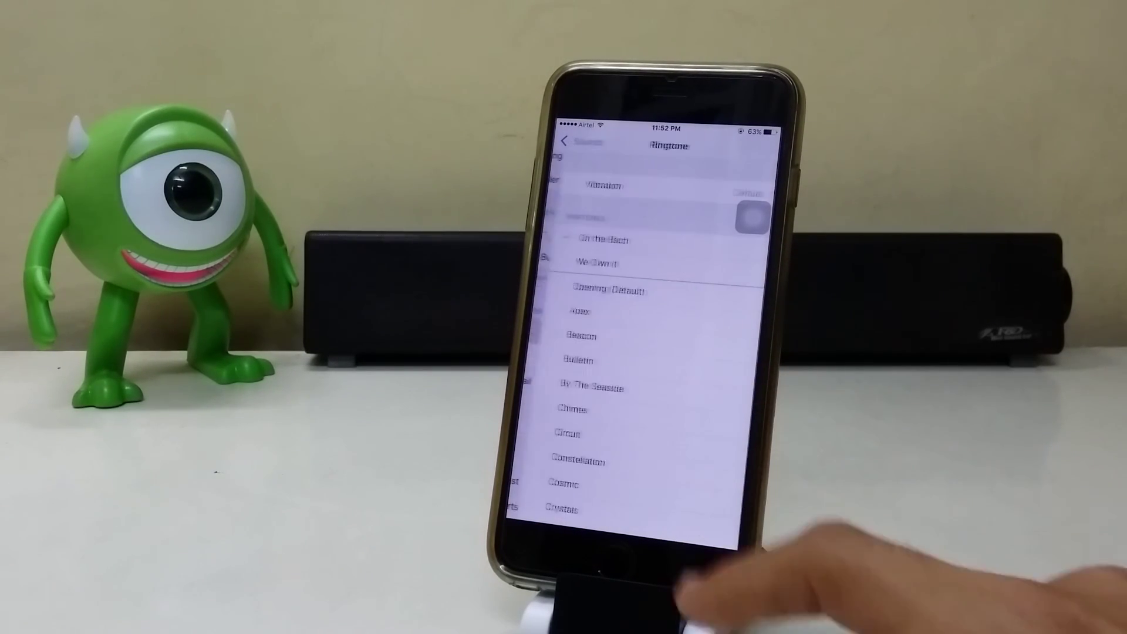